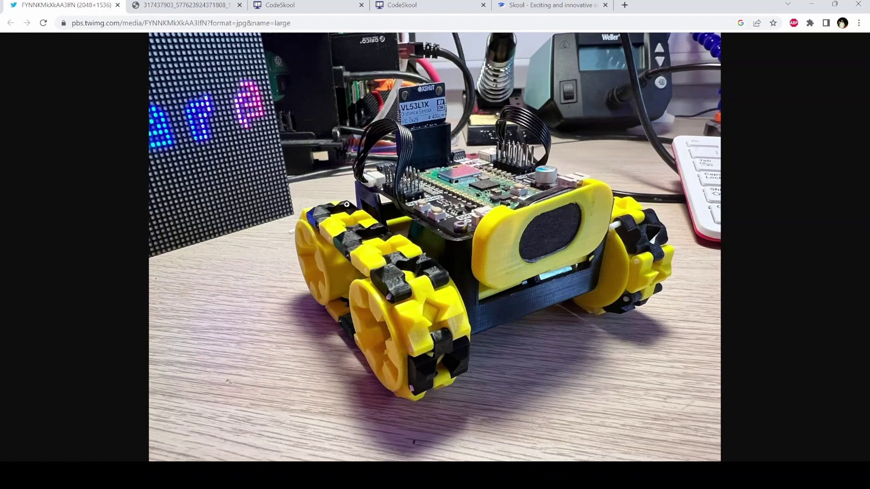
Switch from the robot car photo tab to the ADIY FLY Pico board graphic.
click(165, 5)
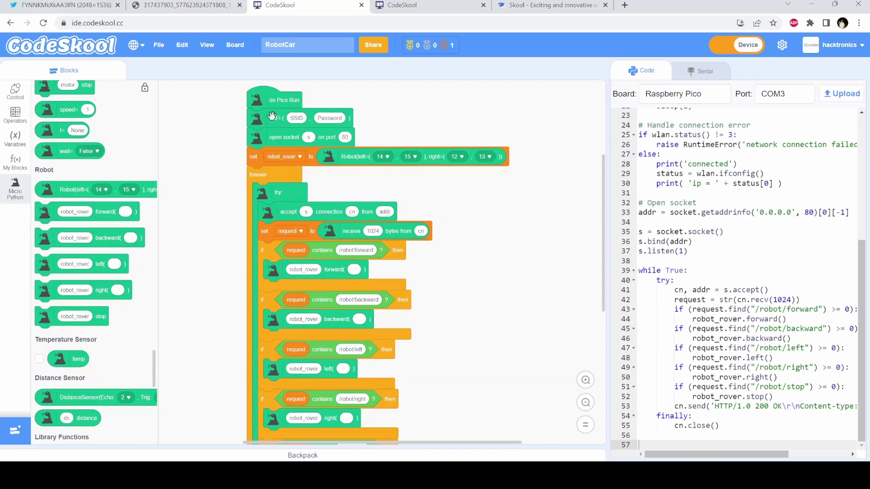
scroll(231, 172, down, 1)
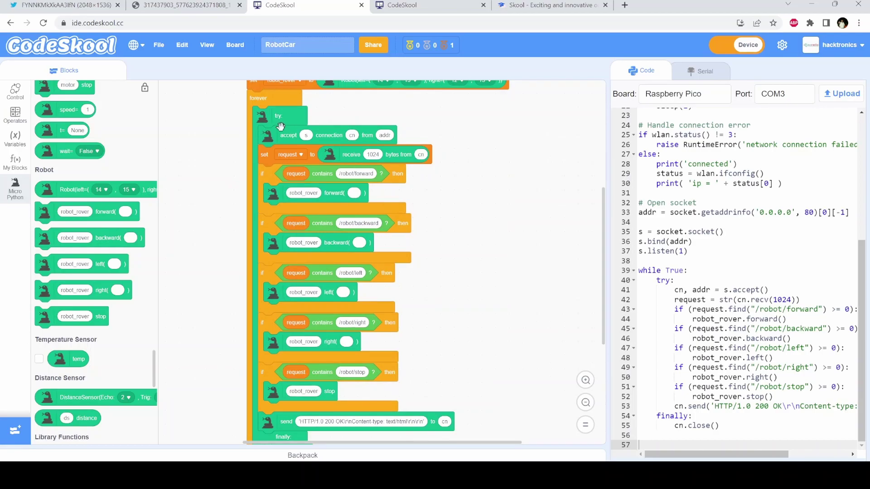
scroll(280, 125, down, 1)
scroll(280, 124, up, 1)
scroll(341, 246, down, 3)
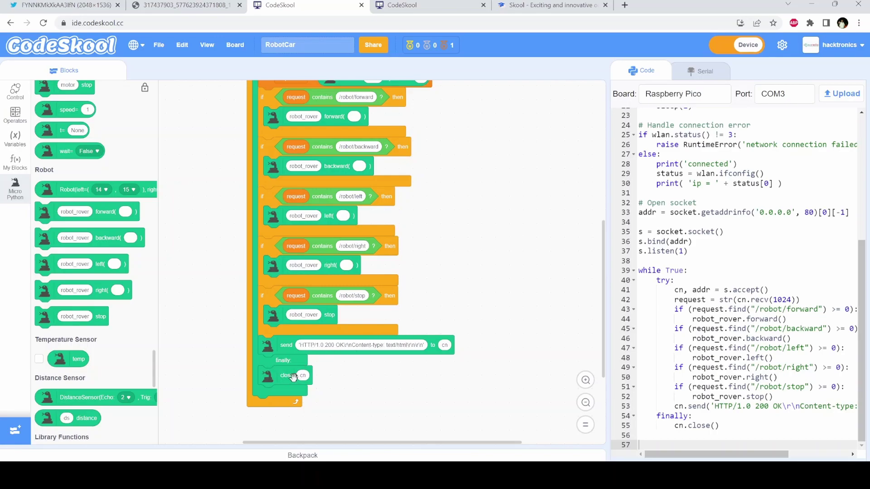
scroll(286, 353, up, 5)
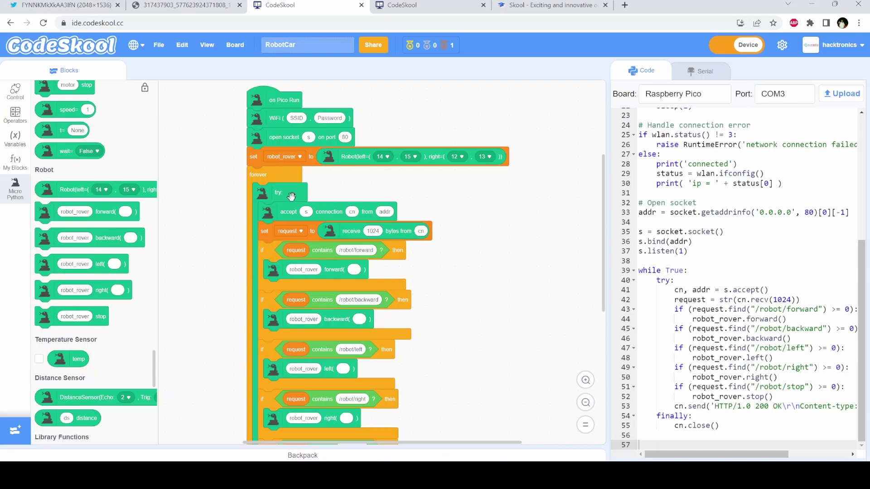
scroll(734, 306, up, 8)
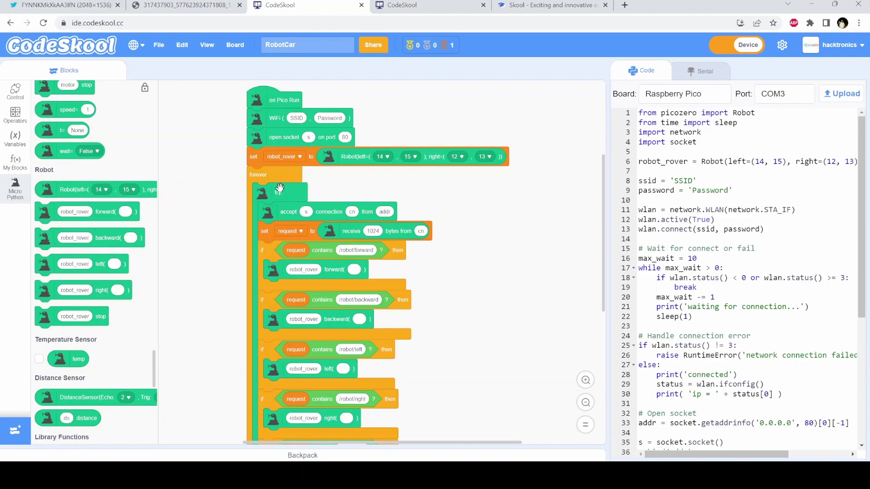
click(184, 5)
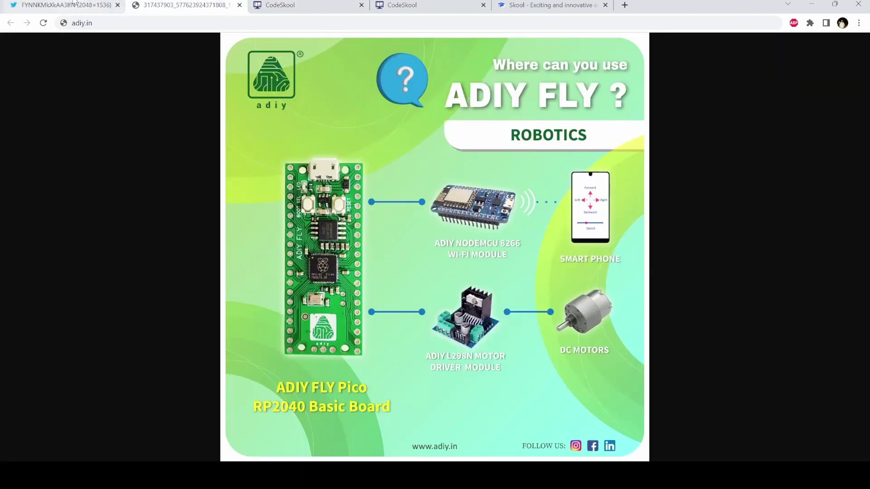
click(290, 5)
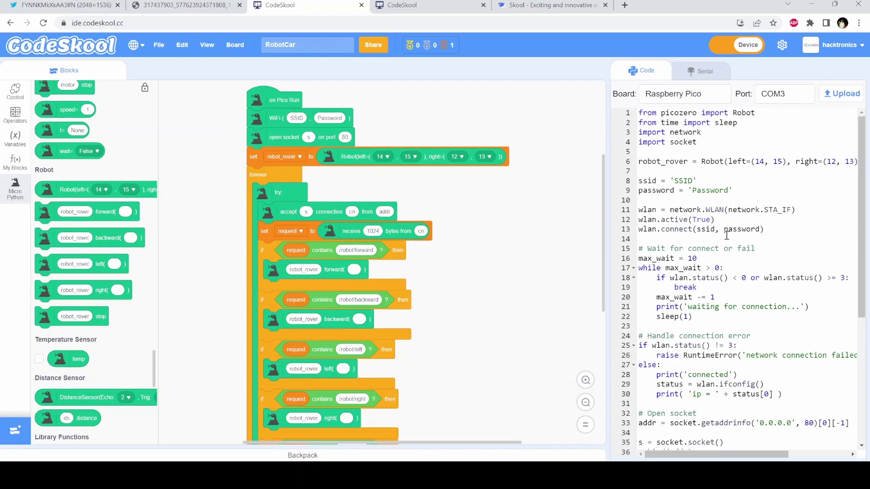
scroll(727, 238, down, 8)
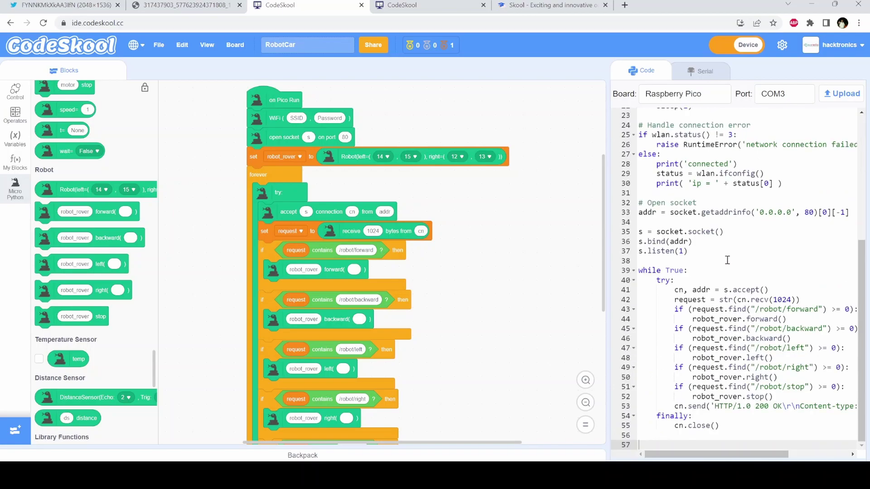
scroll(727, 259, up, 8)
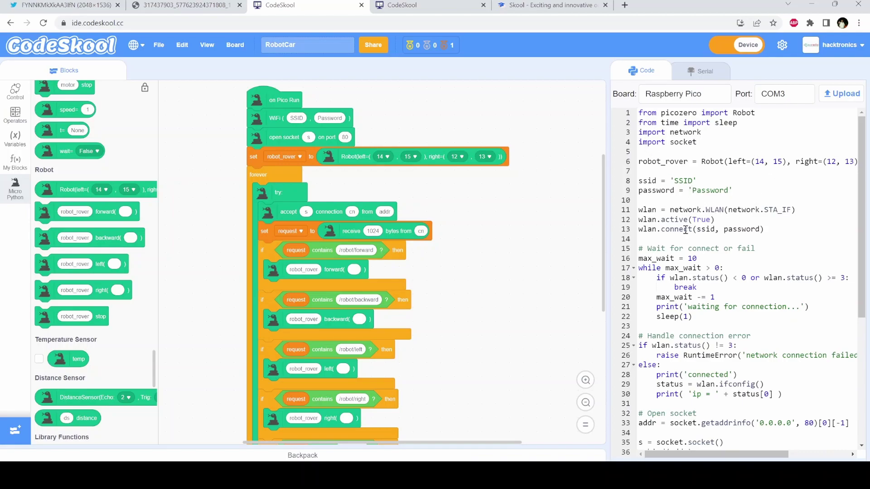
scroll(689, 231, down, 3)
scroll(689, 231, down, 2)
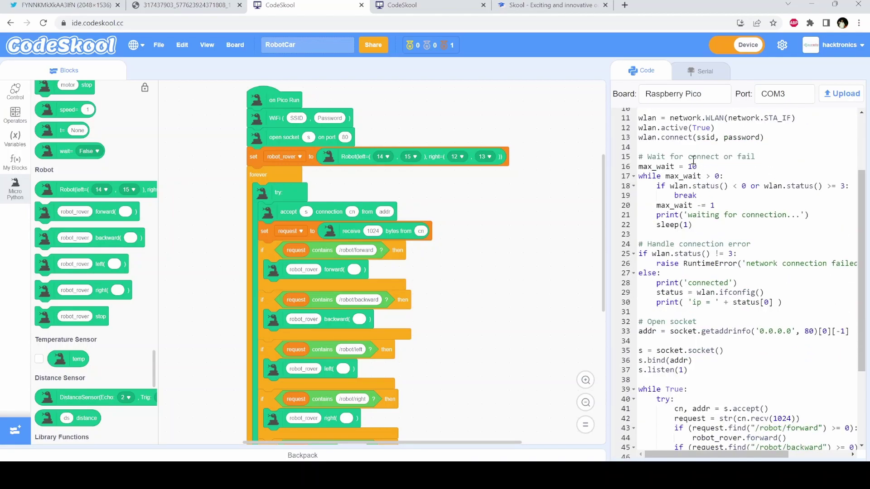
Highlight the wait-for-connection comment and the socket-opening code on lines 33–37, then deselect.
drag(666, 157, 725, 157)
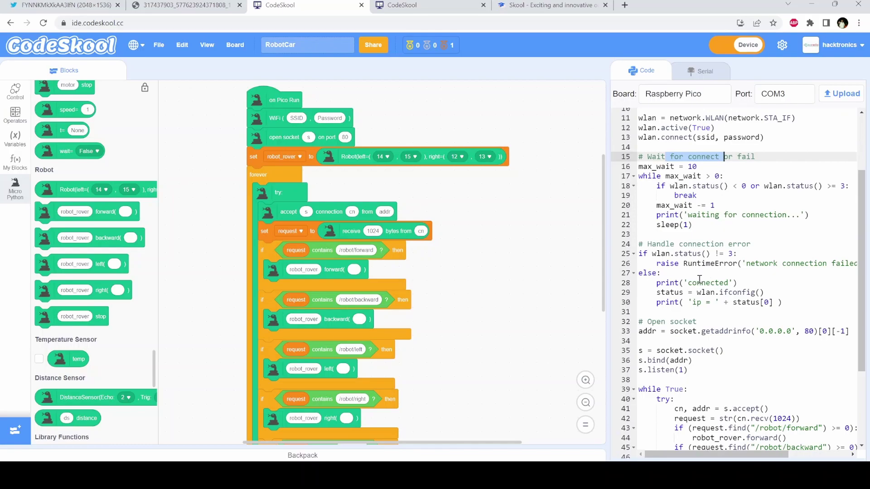
scroll(686, 283, down, 2)
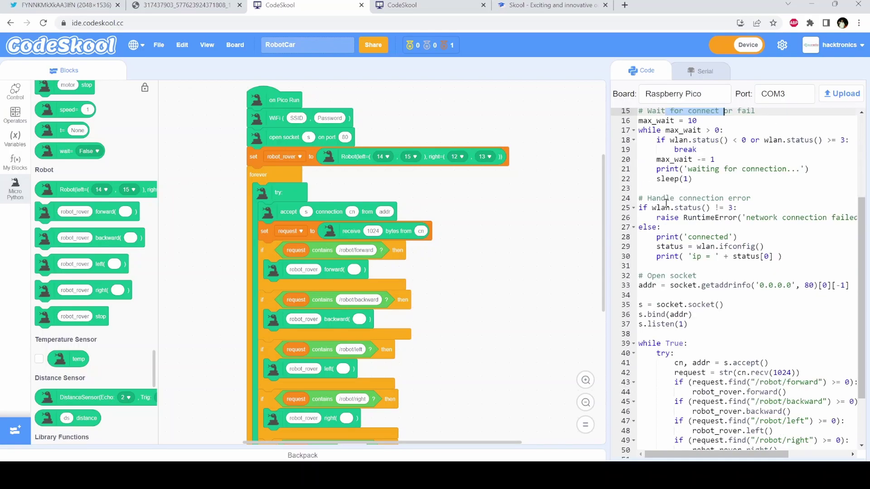
scroll(672, 270, down, 3)
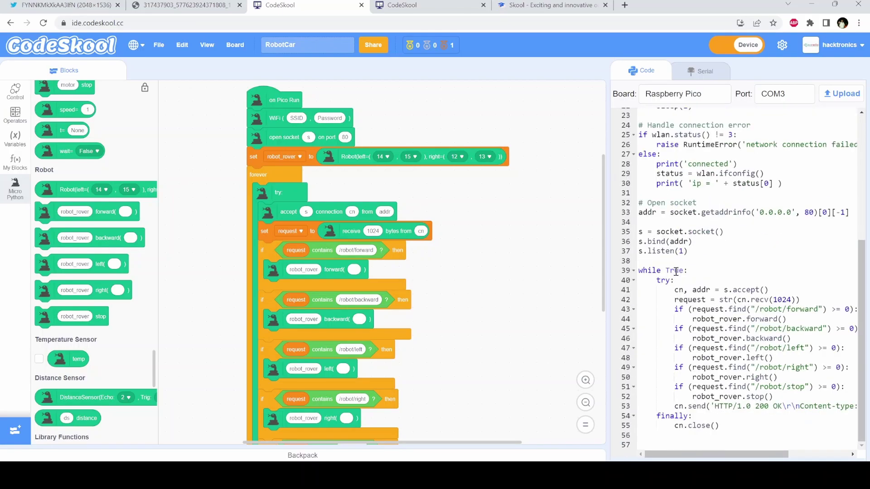
drag(703, 253, 638, 212)
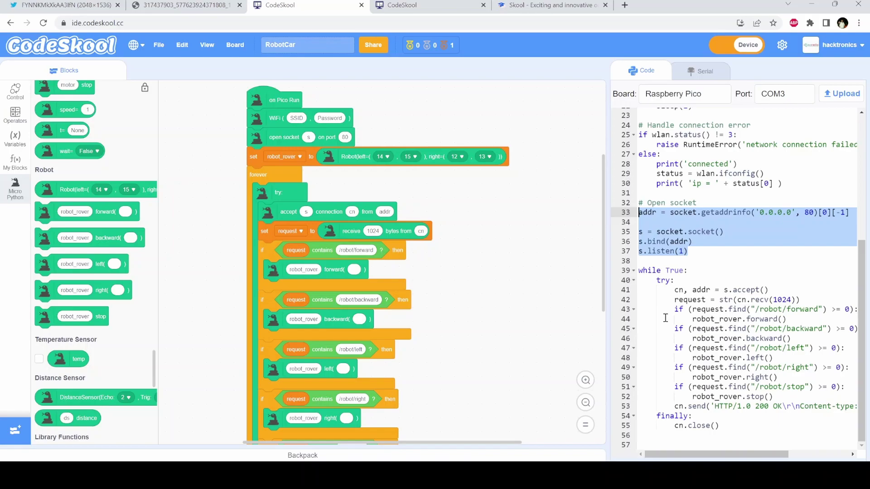
scroll(665, 317, up, 8)
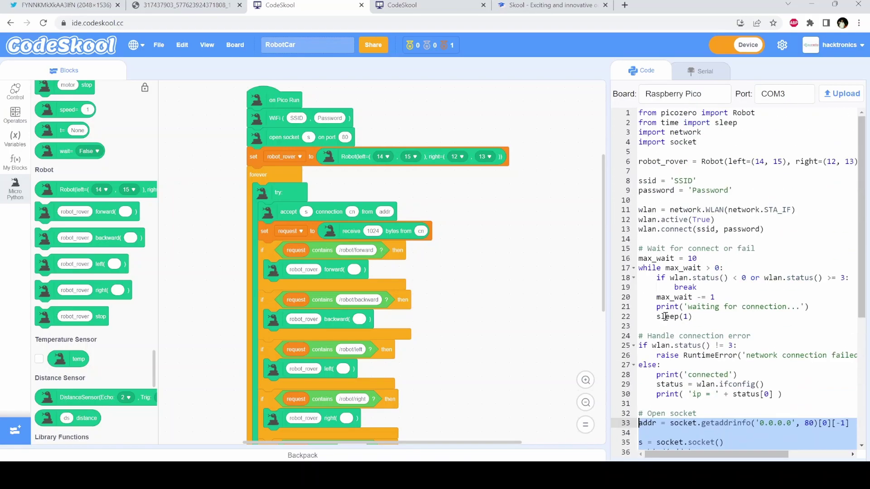
click(728, 170)
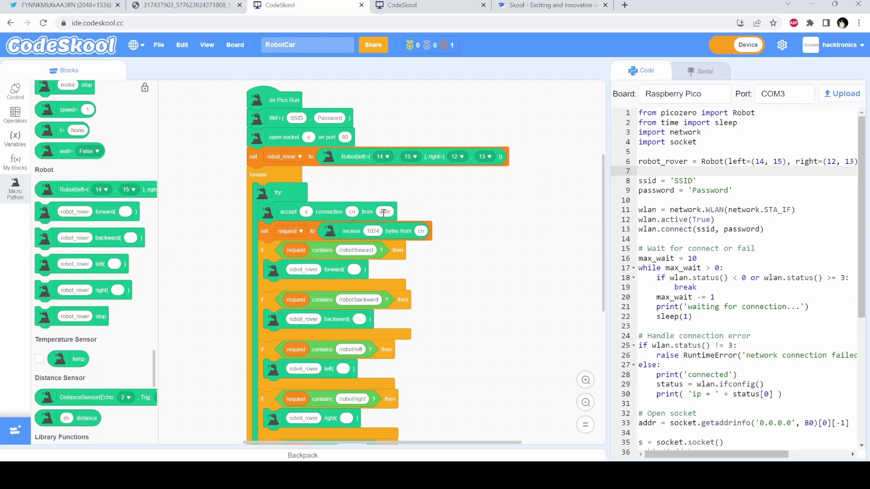
Read through the skool.cc Pico MicroPython blog article and return to the RobotCar project.
click(551, 5)
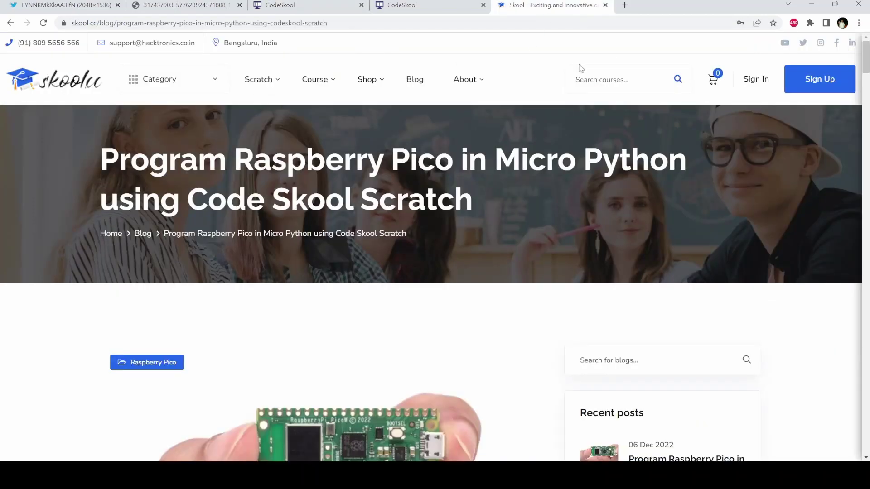
scroll(402, 185, down, 3)
scroll(402, 186, down, 3)
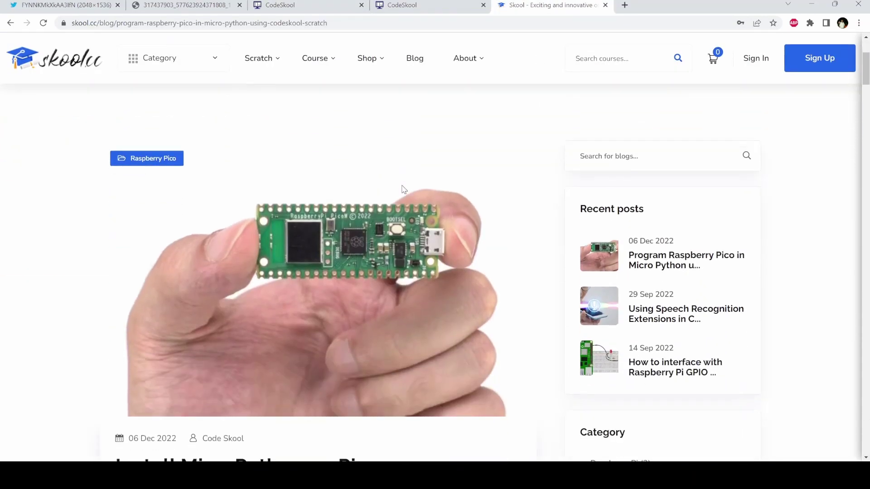
scroll(402, 191, down, 3)
scroll(402, 191, up, 3)
scroll(402, 191, down, 2)
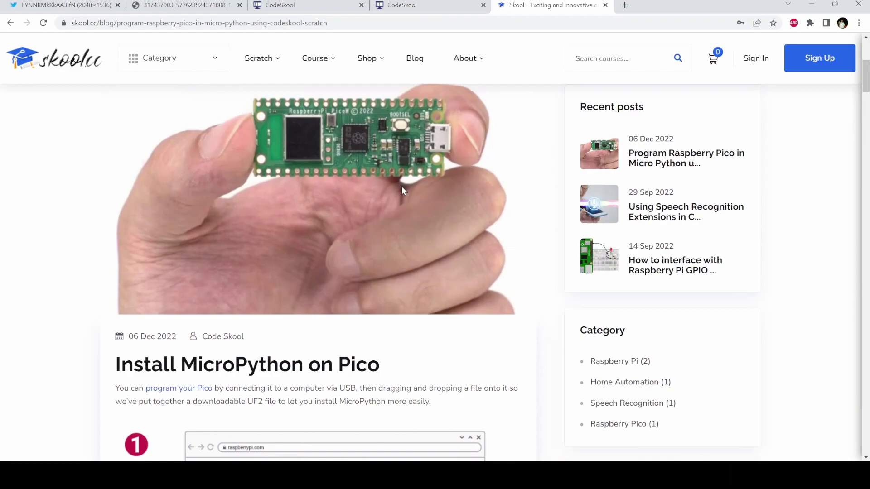
scroll(401, 191, down, 4)
scroll(401, 186, down, 5)
scroll(401, 186, down, 5)
scroll(401, 187, down, 5)
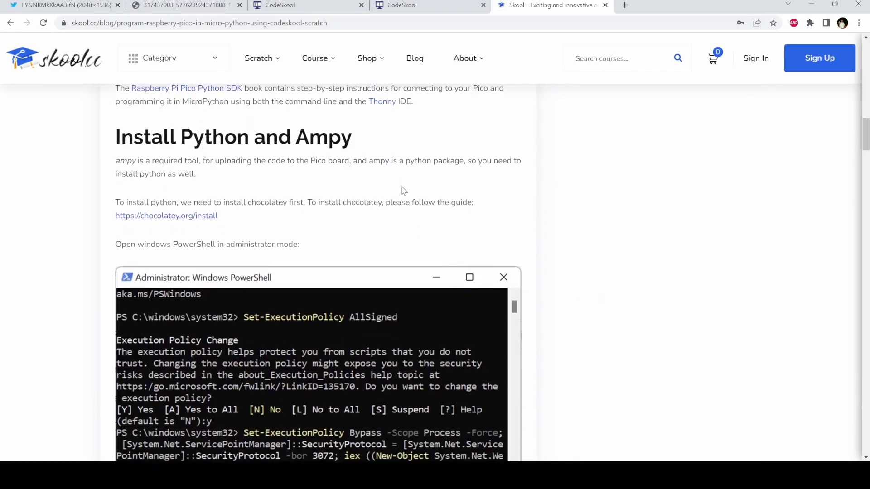
scroll(401, 187, down, 5)
scroll(401, 187, down, 5)
scroll(401, 187, down, 5)
scroll(402, 186, down, 5)
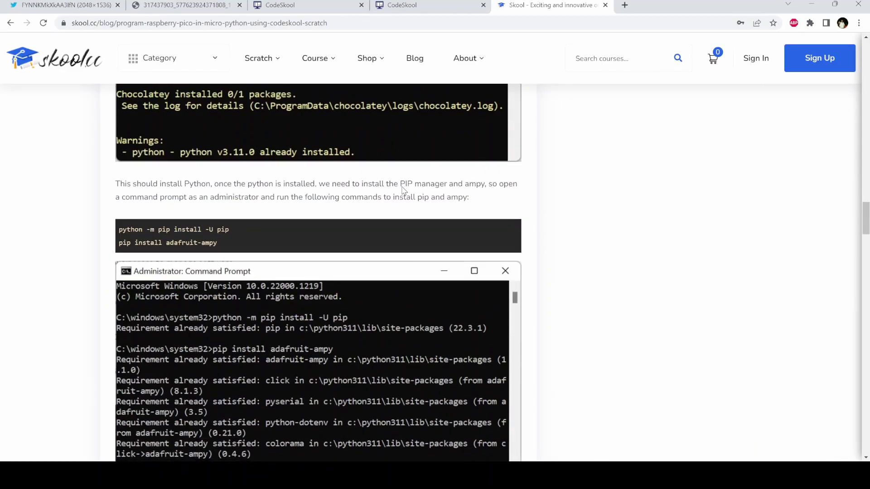
scroll(401, 186, down, 5)
scroll(401, 186, down, 5)
scroll(401, 187, down, 5)
scroll(401, 186, down, 5)
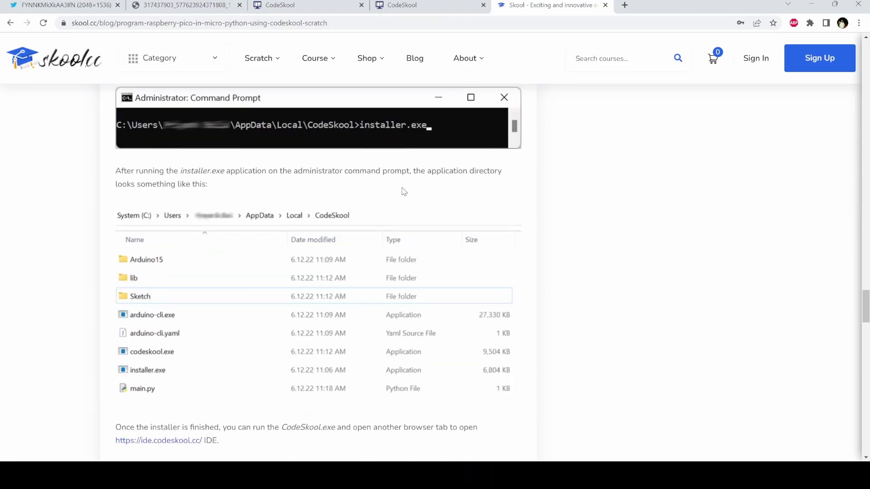
scroll(402, 187, down, 5)
scroll(401, 190, down, 5)
scroll(402, 191, down, 5)
scroll(401, 190, down, 5)
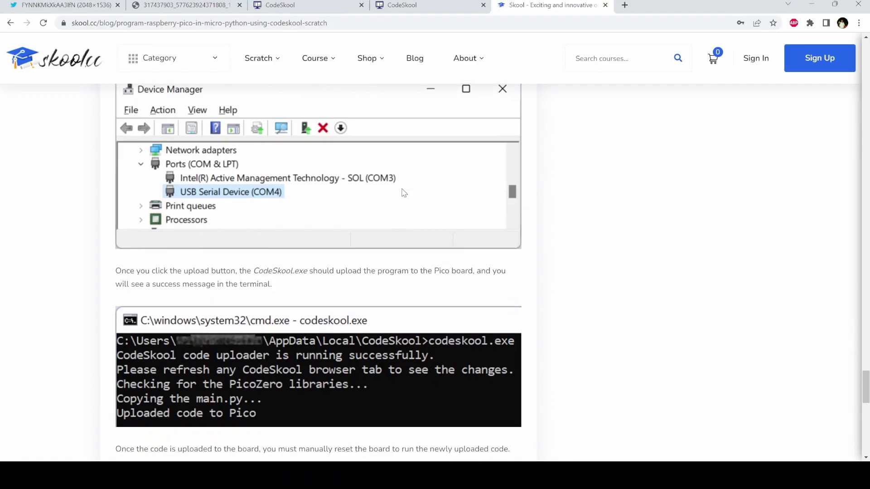
scroll(401, 191, down, 5)
scroll(399, 193, down, 5)
scroll(399, 193, up, 3)
scroll(399, 193, up, 8)
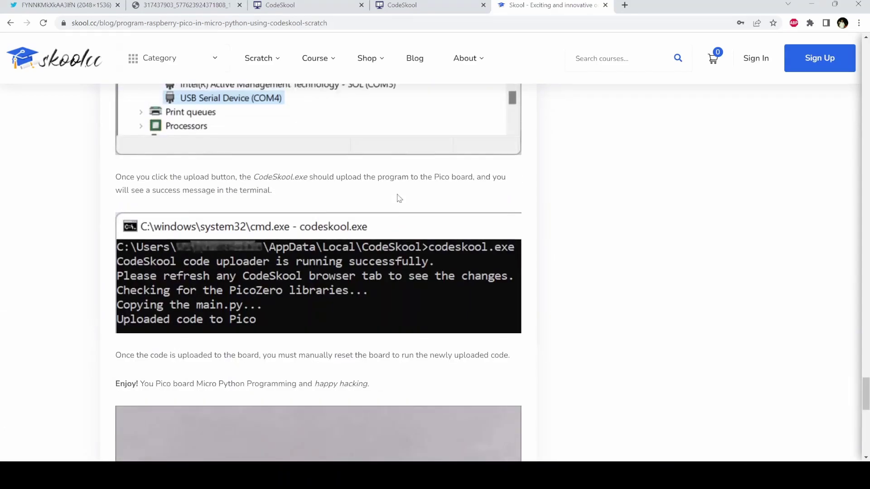
scroll(399, 193, up, 10)
scroll(399, 196, up, 8)
scroll(398, 192, up, 8)
scroll(396, 192, up, 8)
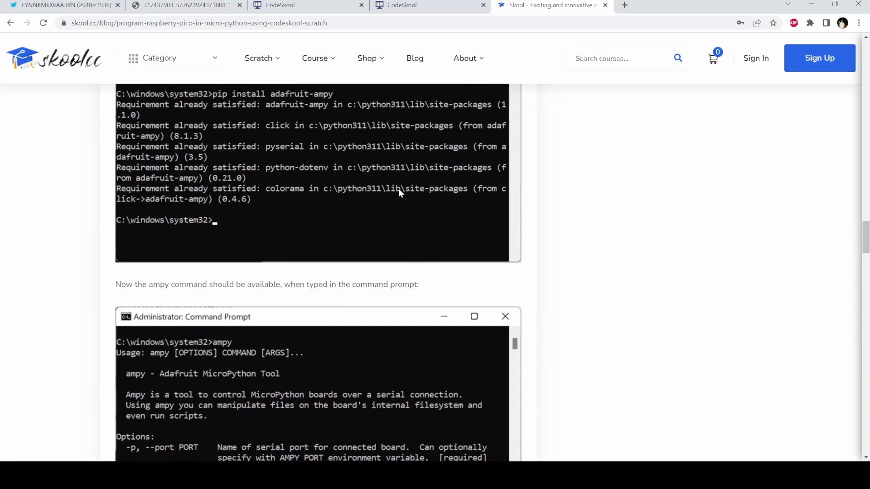
scroll(399, 188, up, 8)
scroll(399, 189, up, 8)
scroll(398, 189, up, 8)
scroll(399, 188, up, 8)
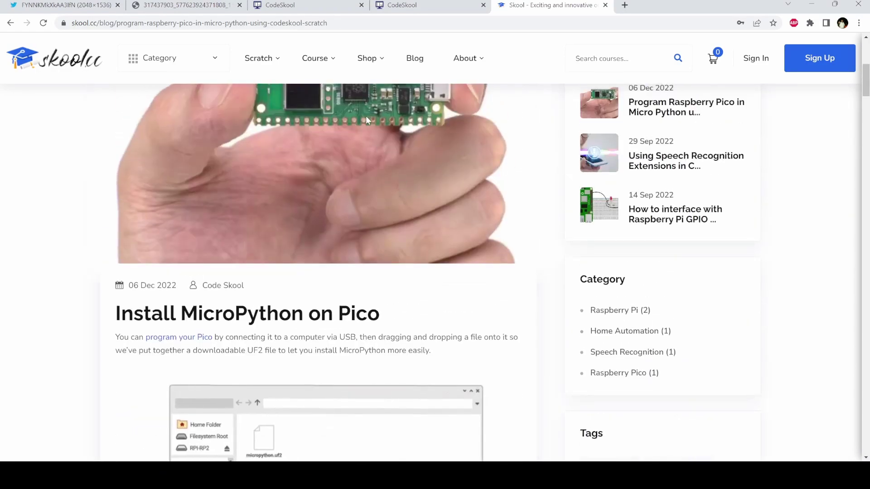
scroll(340, 150, up, 3)
scroll(309, 118, up, 5)
click(309, 5)
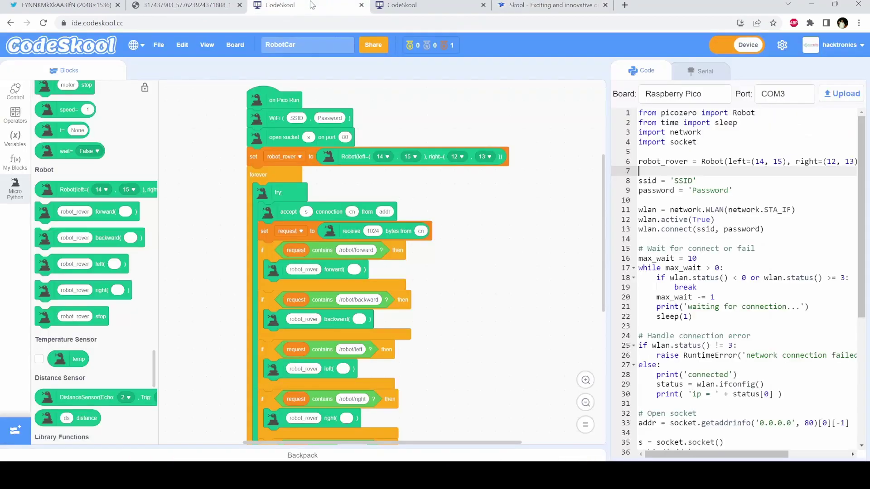
click(782, 45)
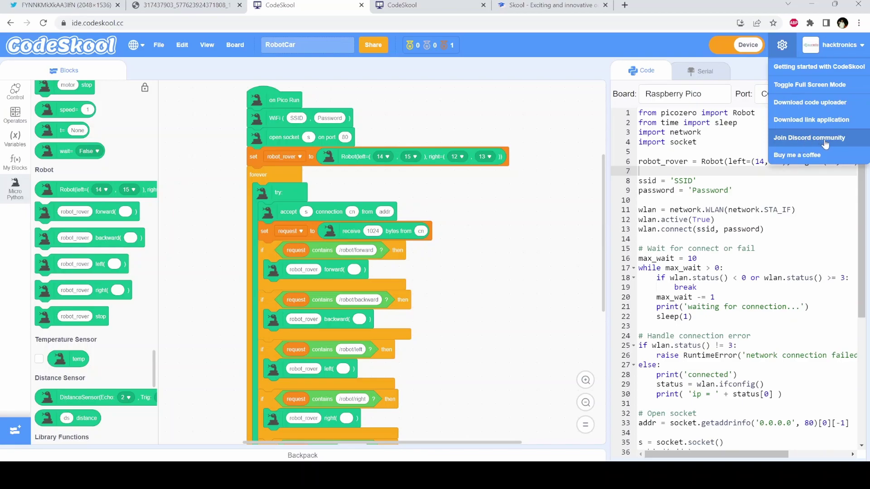
click(685, 142)
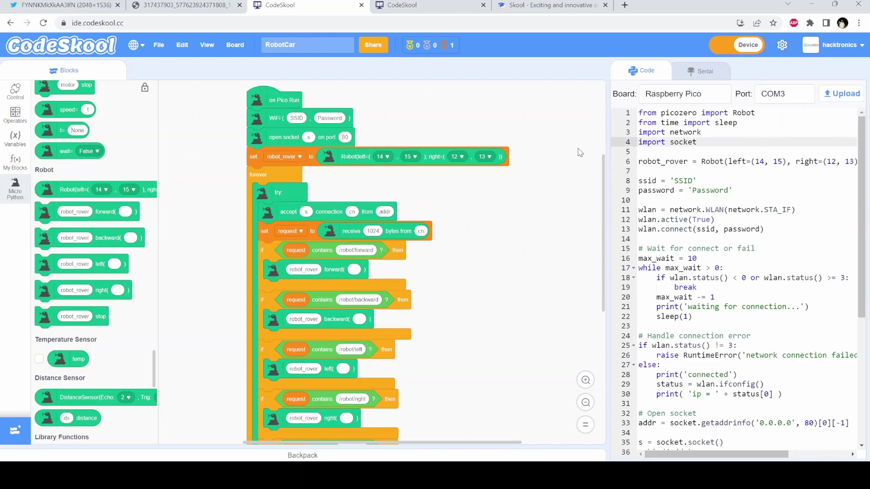
click(412, 5)
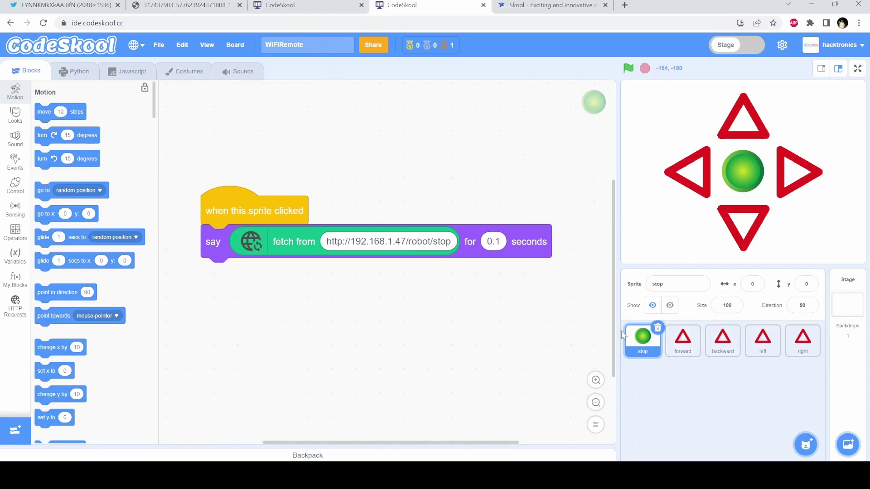
click(682, 339)
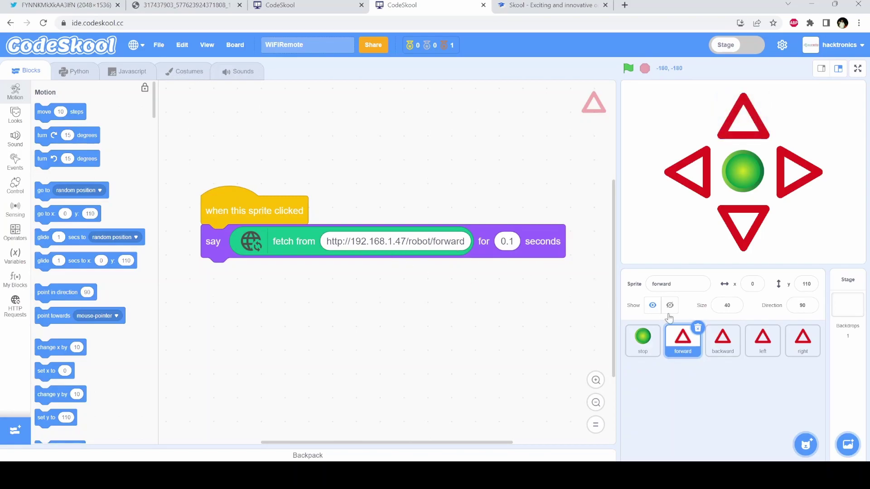
click(722, 337)
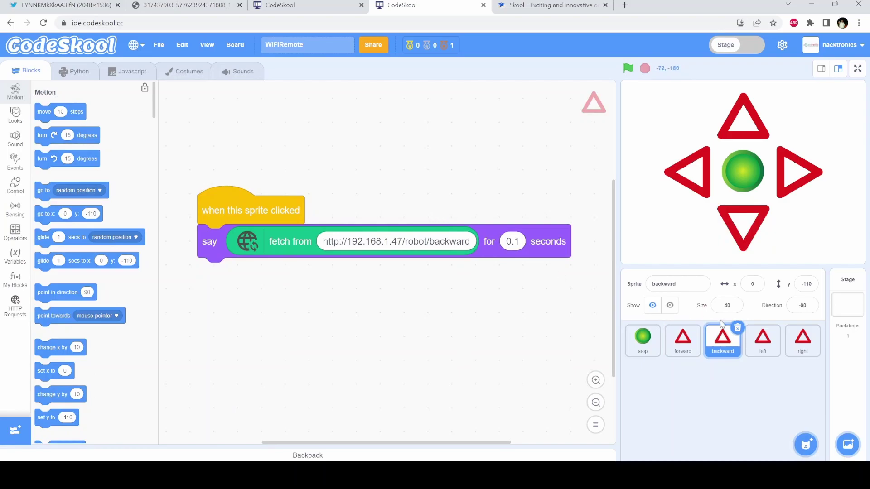
click(763, 338)
click(802, 340)
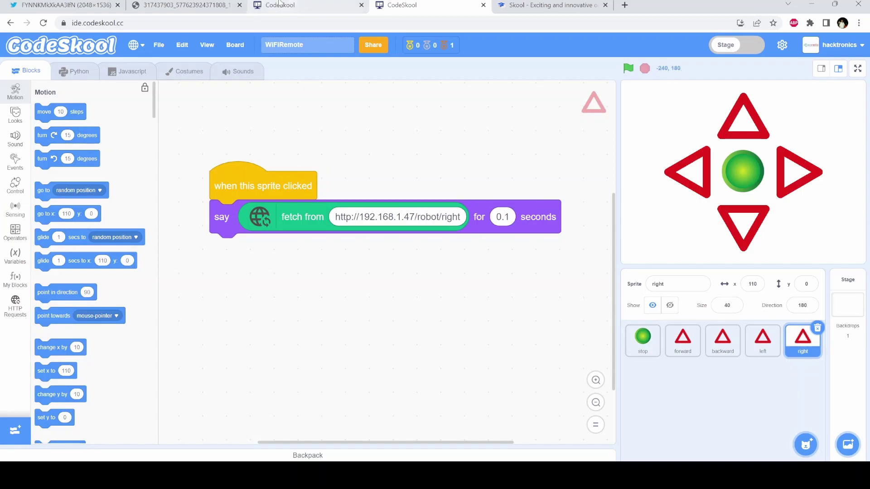
click(281, 5)
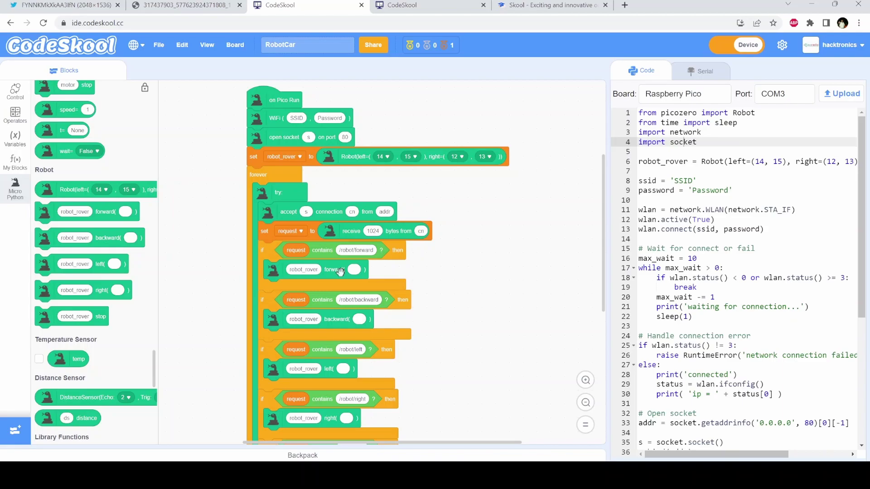
scroll(340, 270, down, 3)
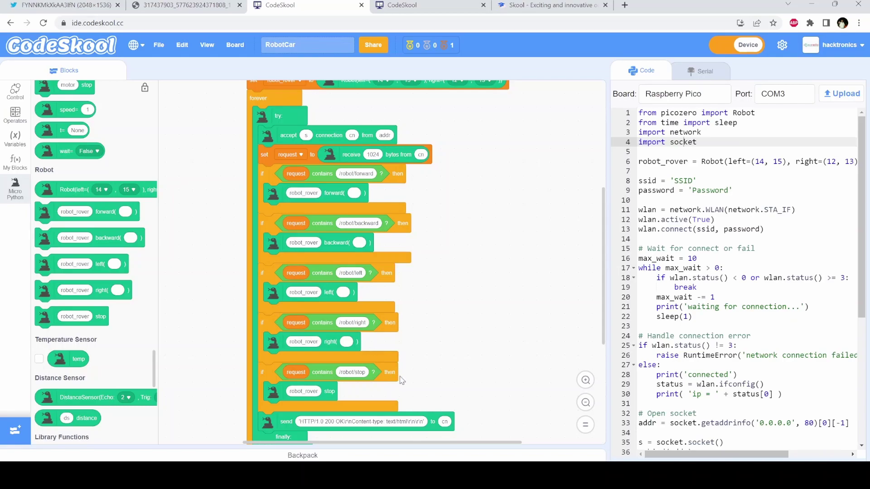
scroll(401, 372, up, 2)
scroll(381, 306, down, 2)
drag(266, 176, 455, 152)
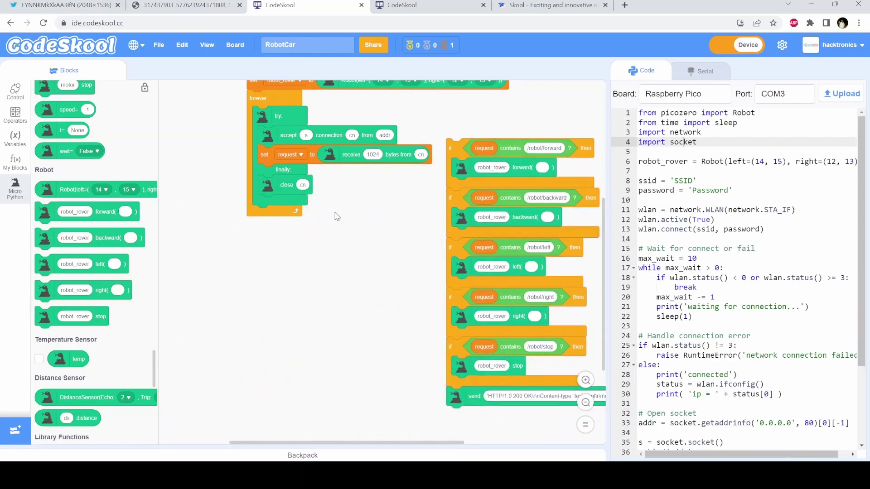
scroll(340, 218, up, 3)
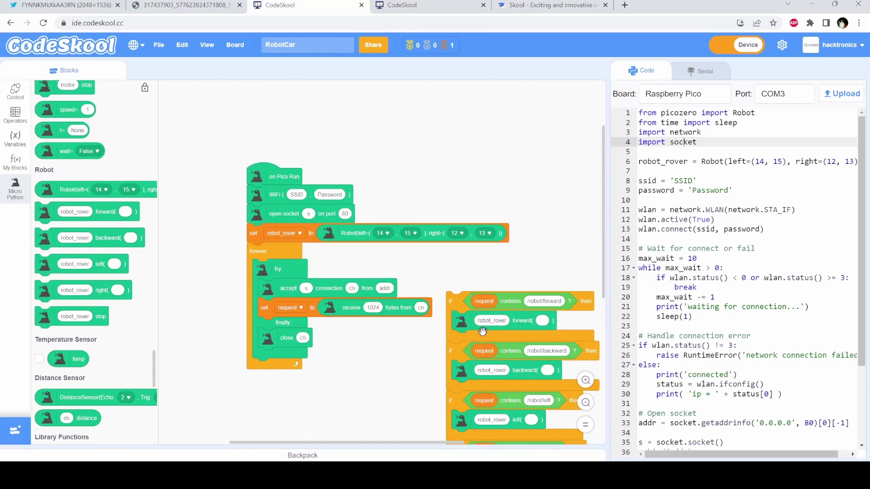
drag(455, 303, 267, 336)
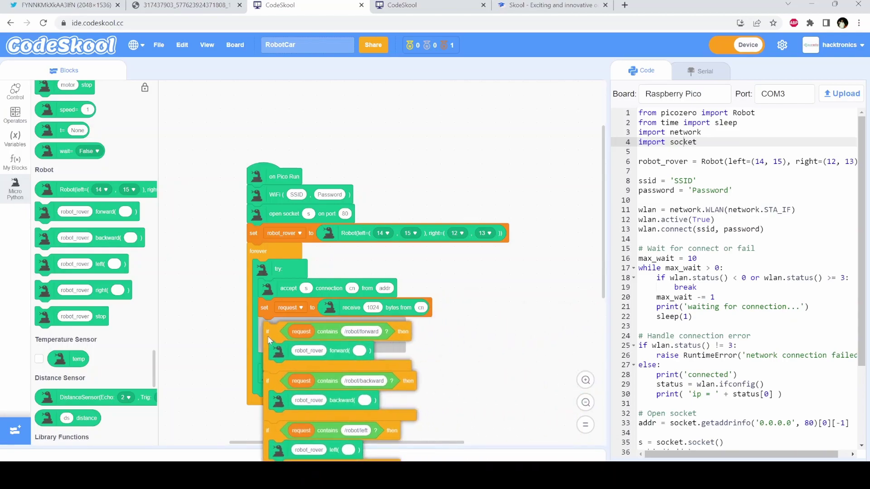
drag(258, 179, 262, 124)
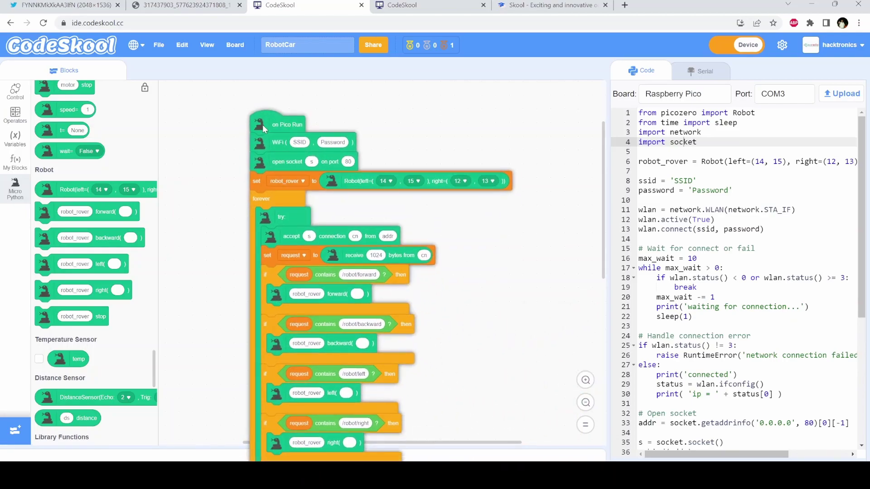
scroll(263, 204, down, 2)
scroll(263, 271, down, 4)
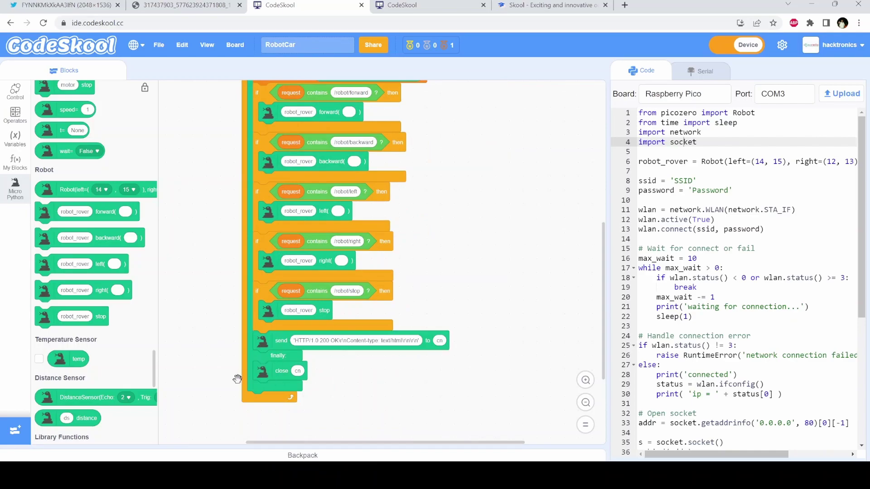
scroll(281, 363, up, 5)
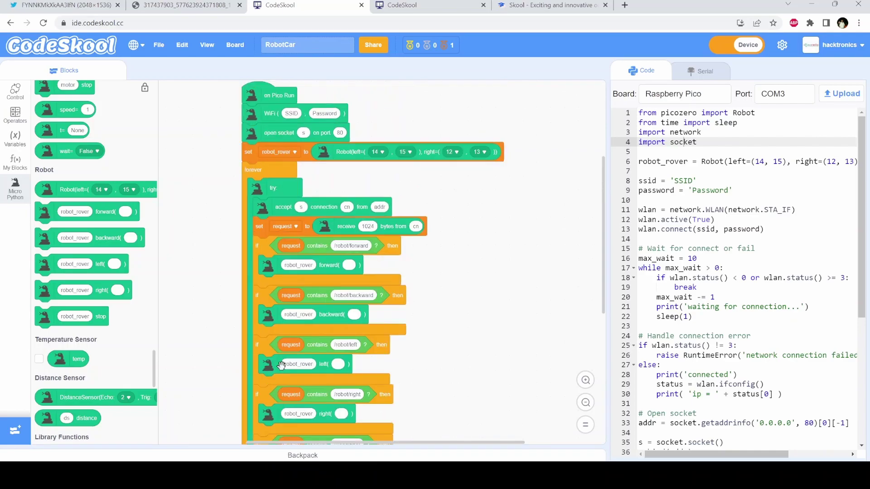